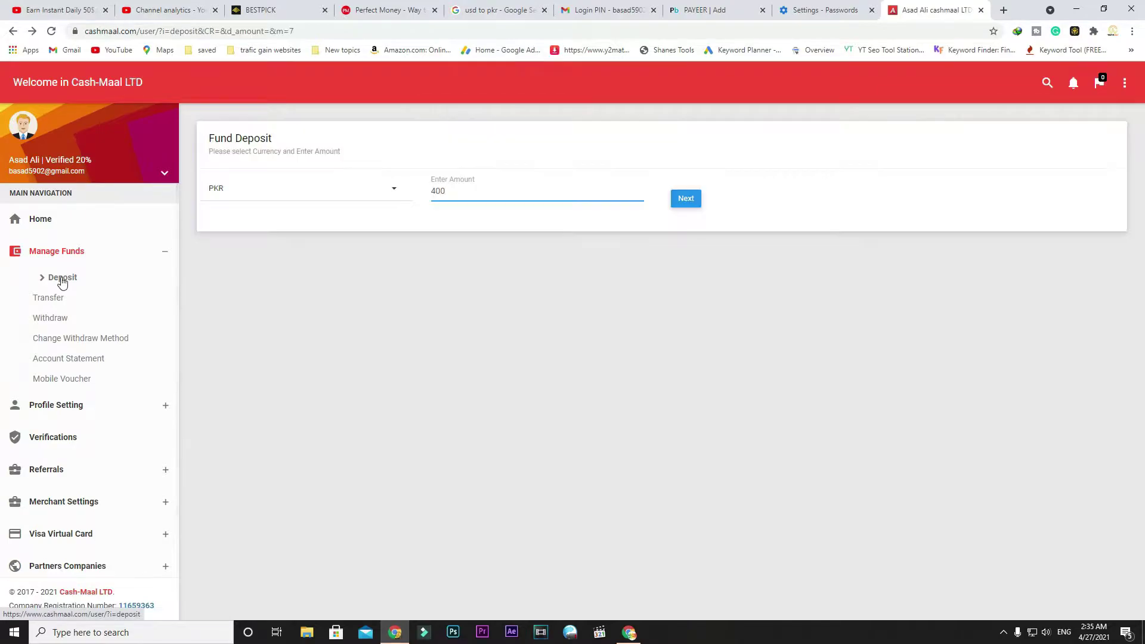
Step: Reload the deposit methods and choose JazzCash to open its PKR Fund Deposit form
left_click(58, 277)
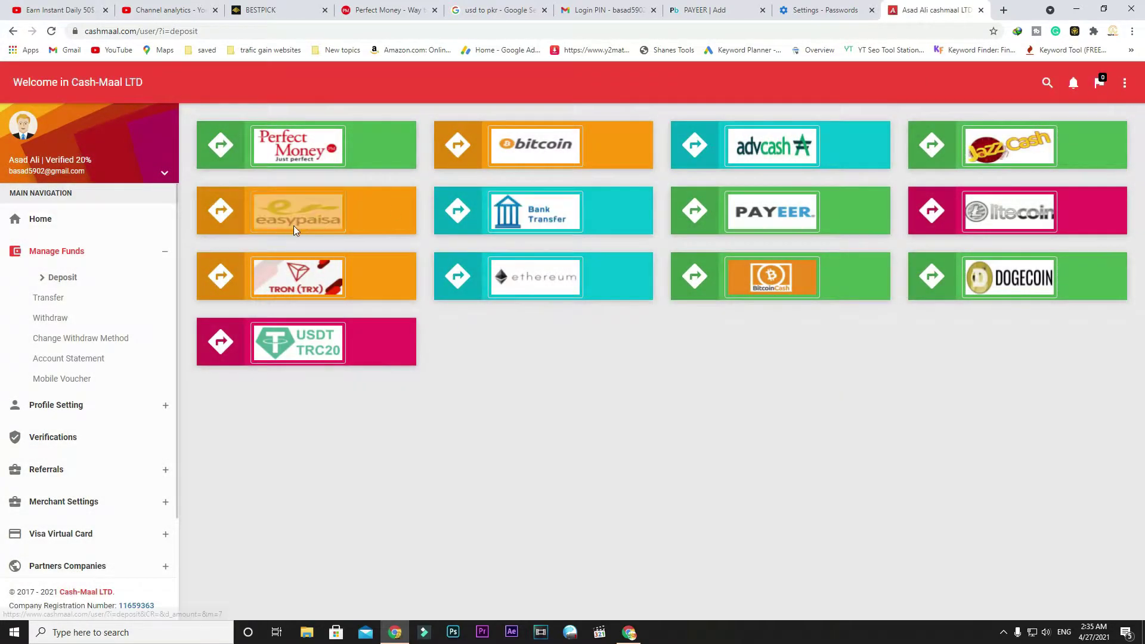
left_click(994, 141)
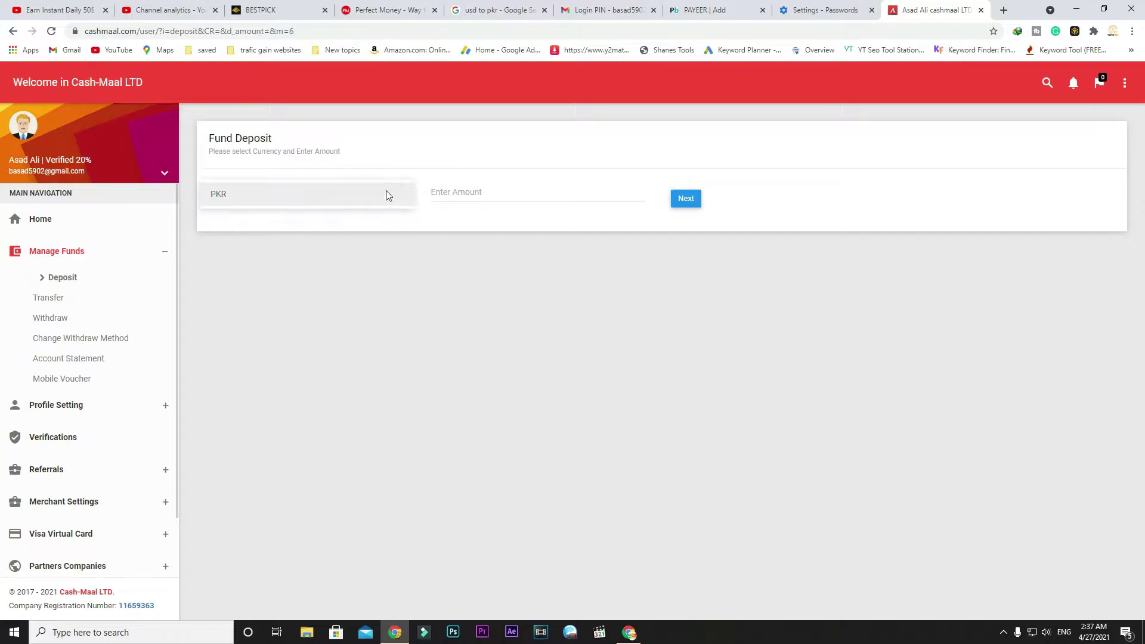
Step: Submit a 400 PKR deposit amount to get the JazzCash payment instructions
left_click(508, 192)
type("400")
left_click(686, 200)
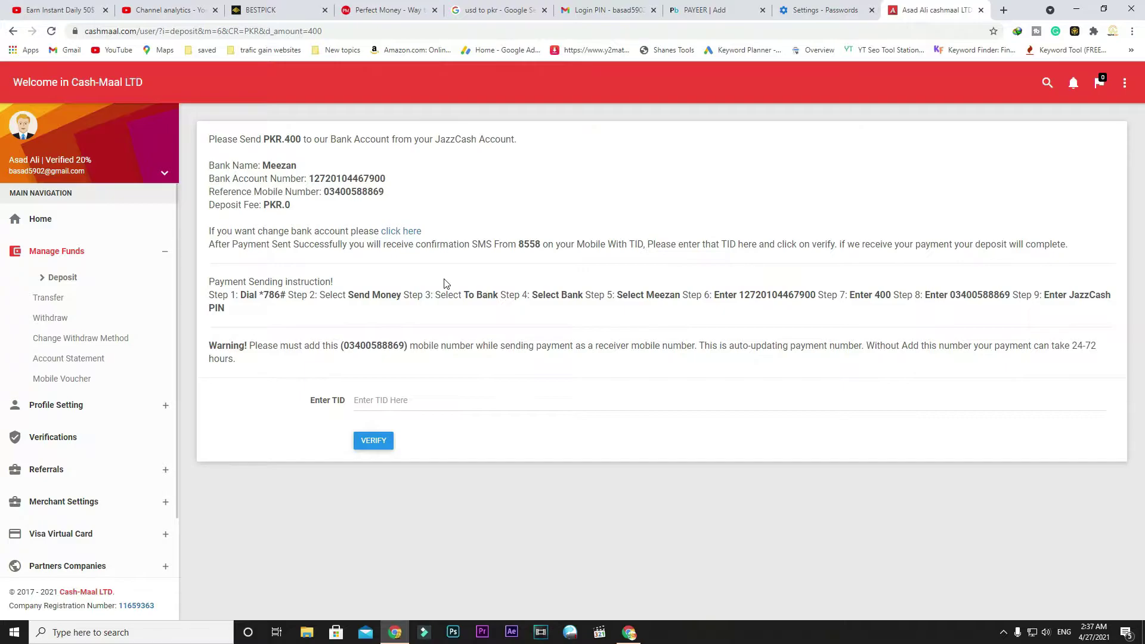
Step: Enter the JazzCash transaction ID from the SMS and verify it to credit PKR 400
left_click(396, 403)
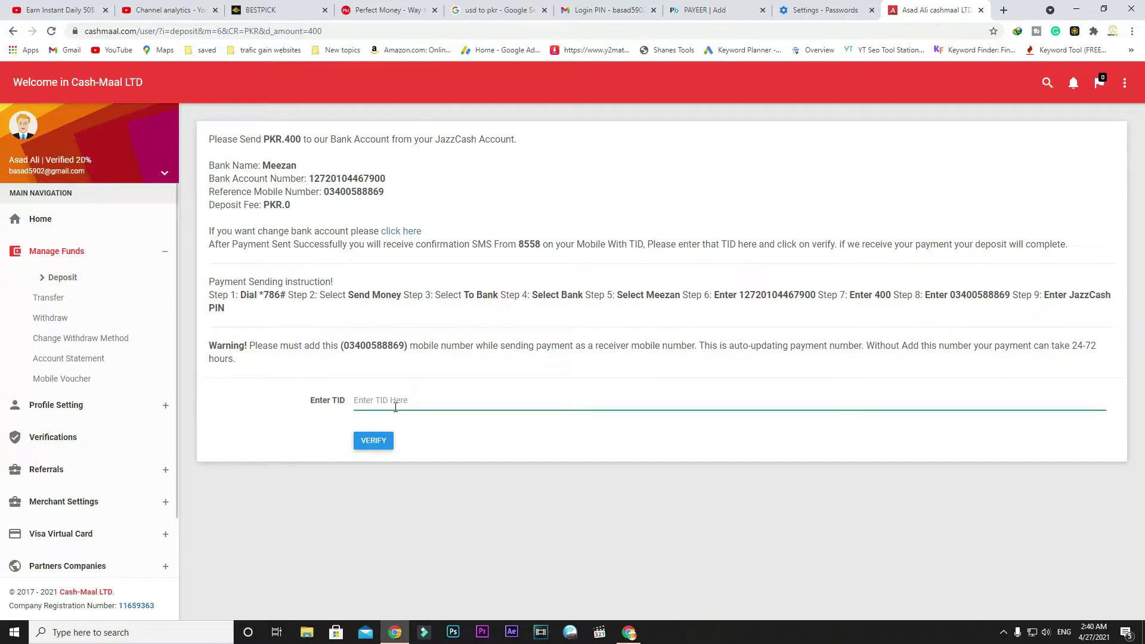
left_click_drag(353, 403, 434, 406)
left_click(382, 441)
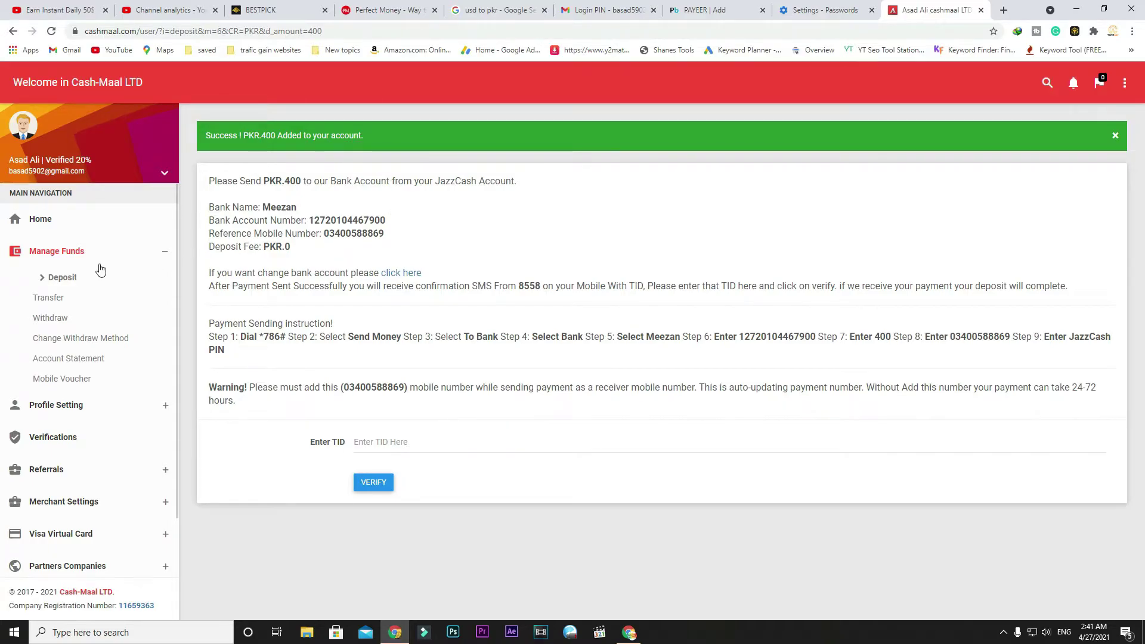
Step: Check the PKR 400 balance on the dashboard, then go to Manage Funds > Withdraw
left_click(34, 230)
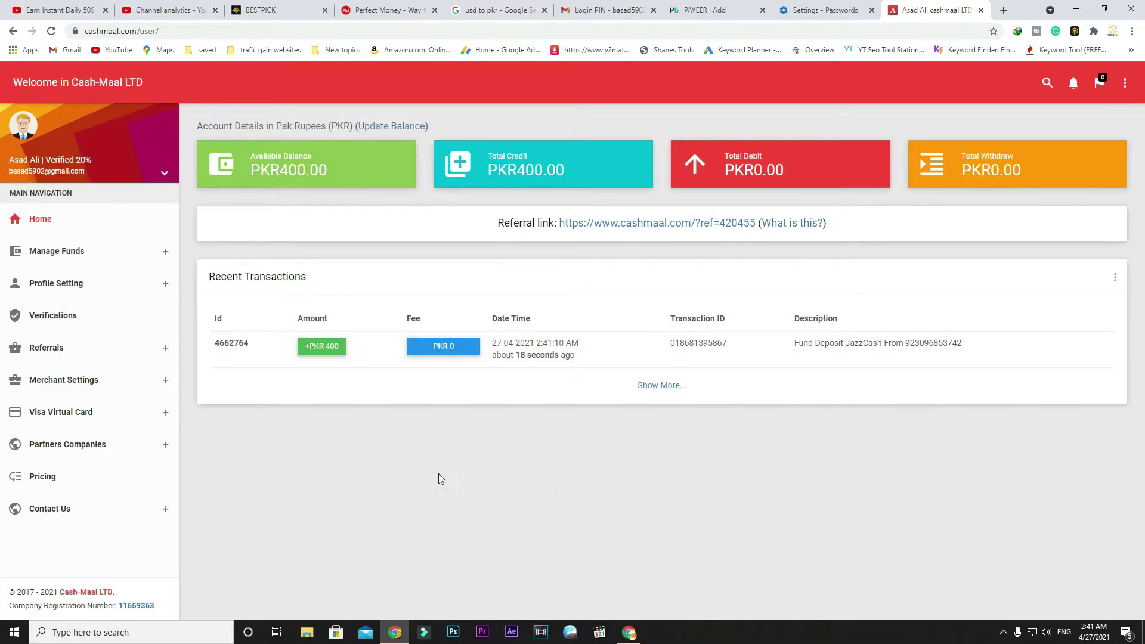
left_click(89, 251)
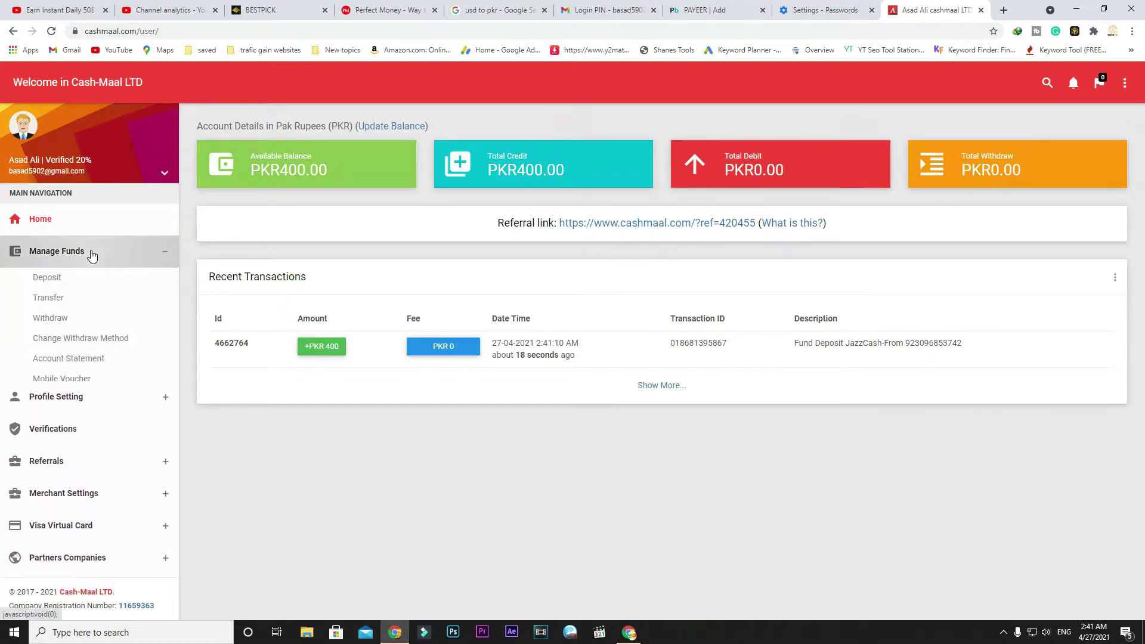
left_click(53, 320)
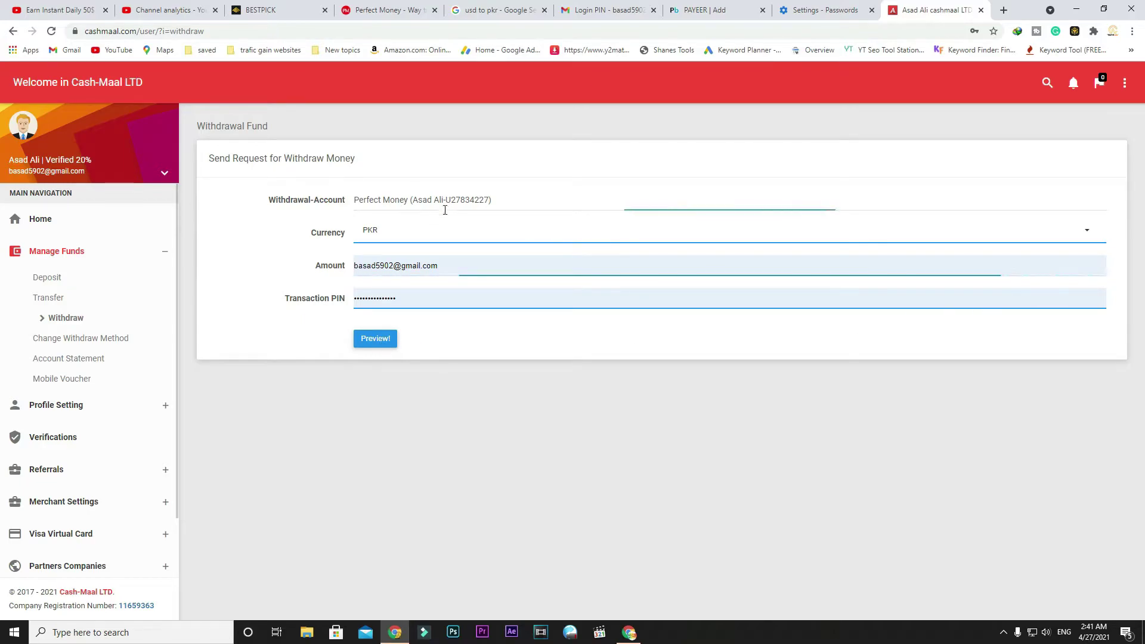
Step: Set the withdrawal currency to PKR and replace the autofilled amount with 400
left_click(424, 238)
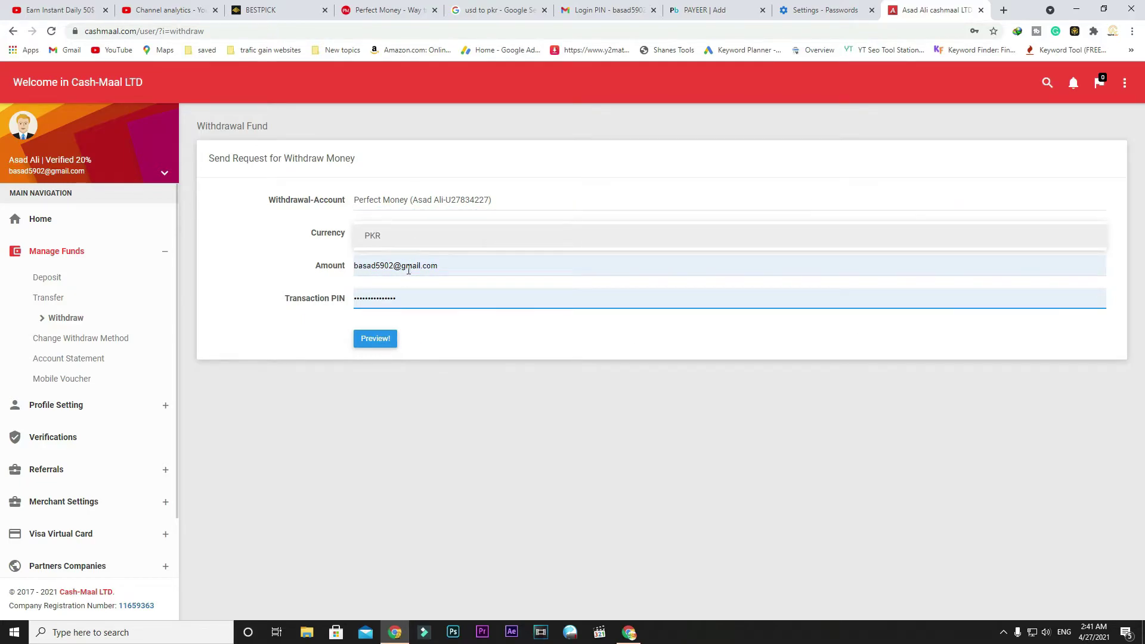
left_click(435, 269)
type("as")
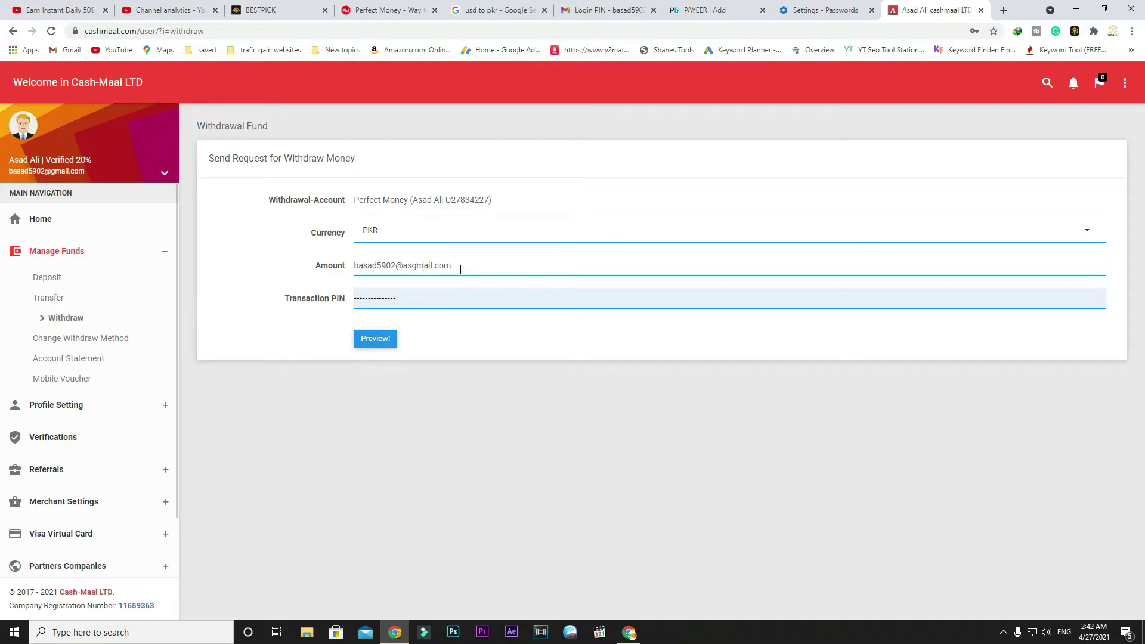
key("ctrl+a")
key("BackSpace")
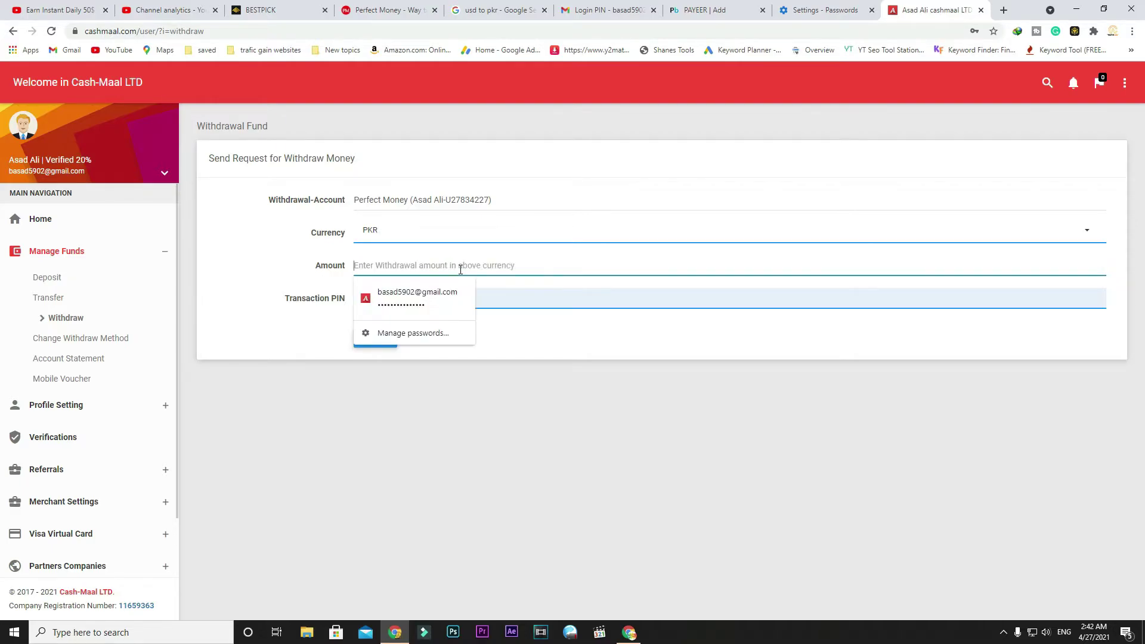
type("400")
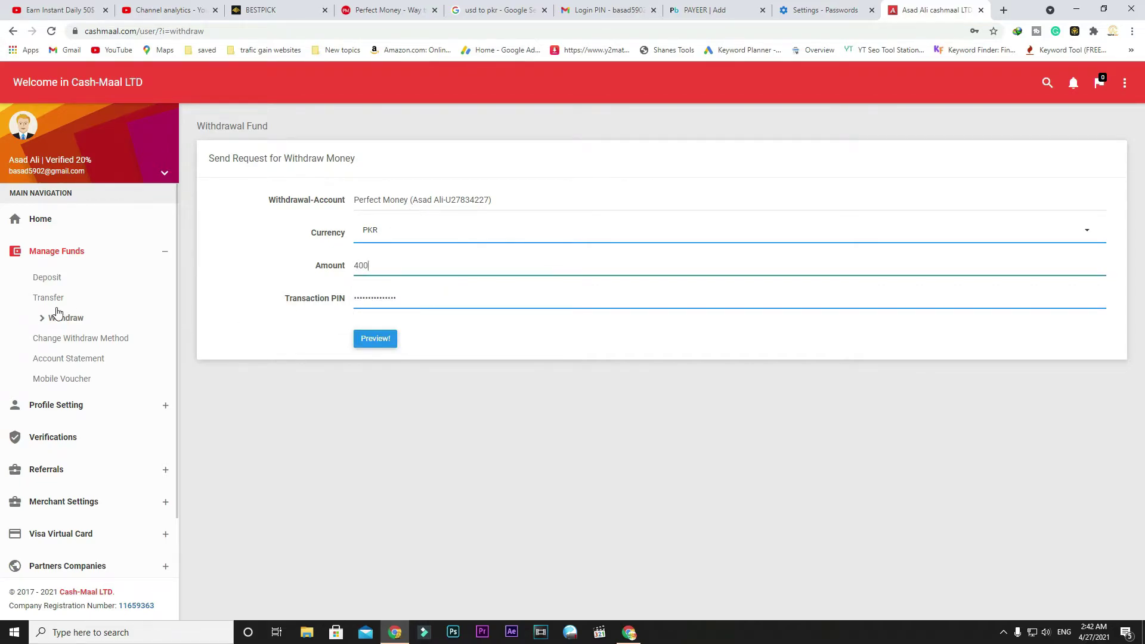
Step: Replace the autofilled transaction PIN with a new one and preview the withdrawal request
left_click(418, 304)
left_click_drag(418, 303, 330, 301)
type("1234")
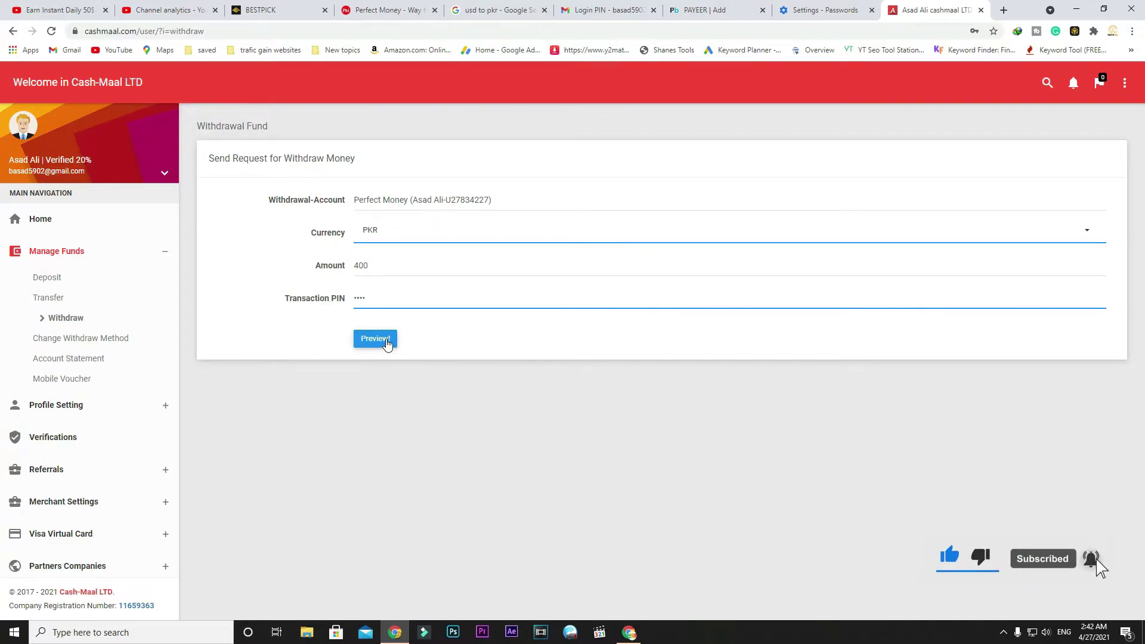
left_click(385, 346)
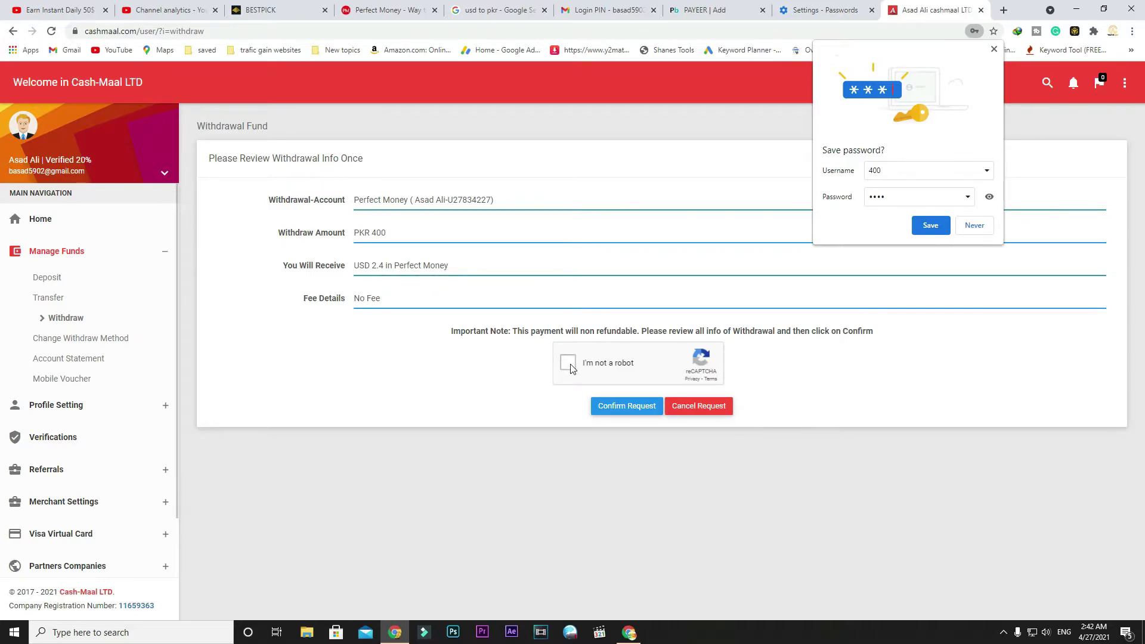
left_click(412, 8)
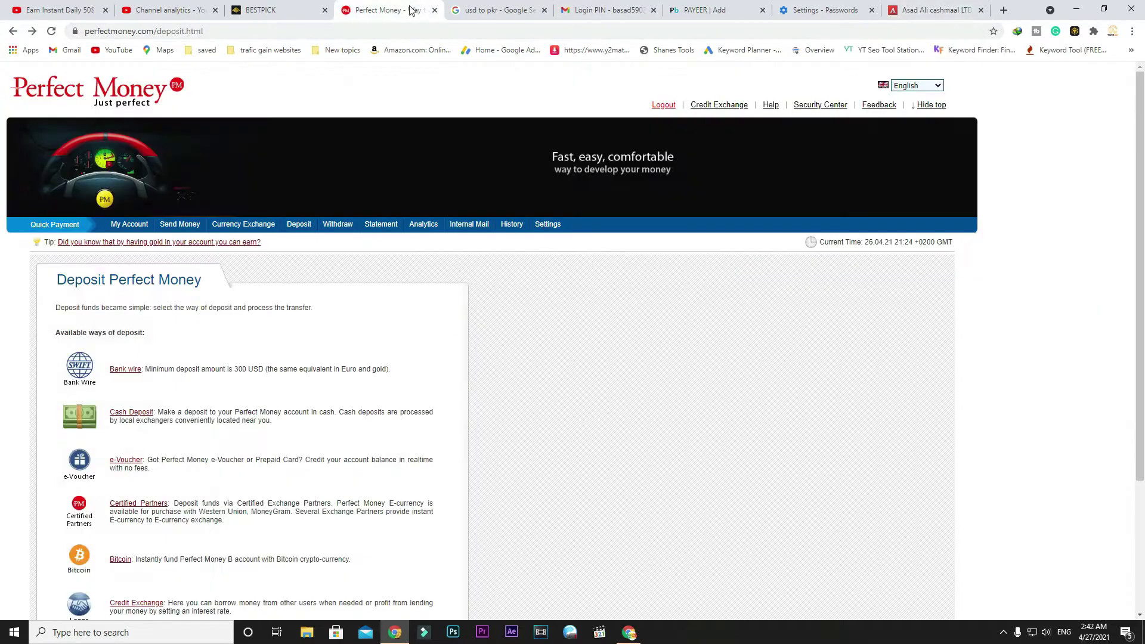
left_click(126, 229)
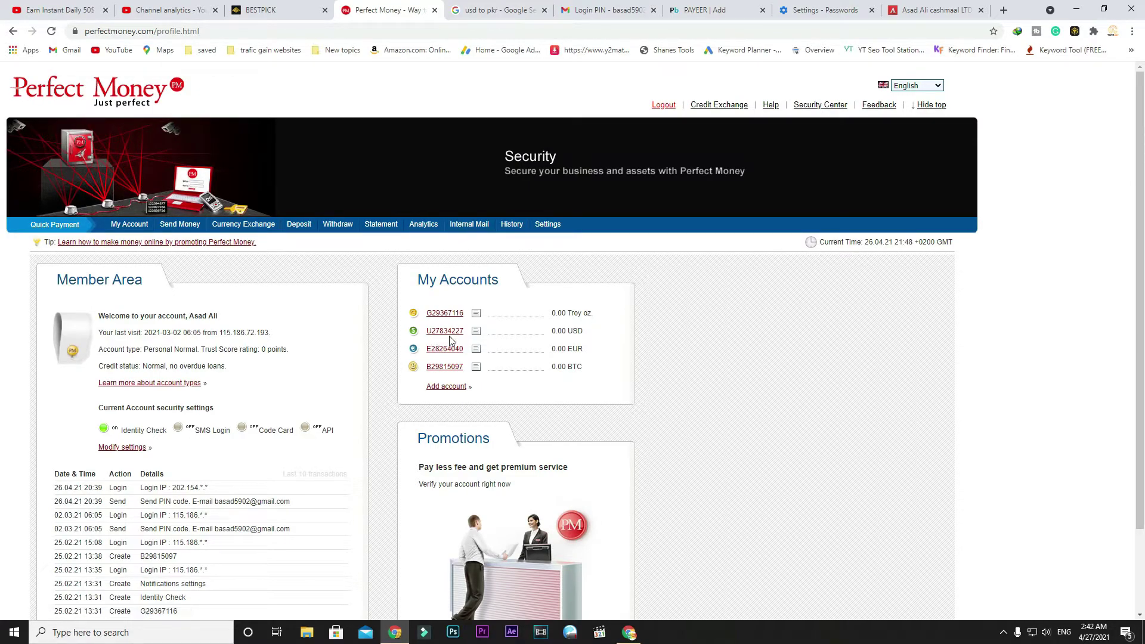
left_click(934, 13)
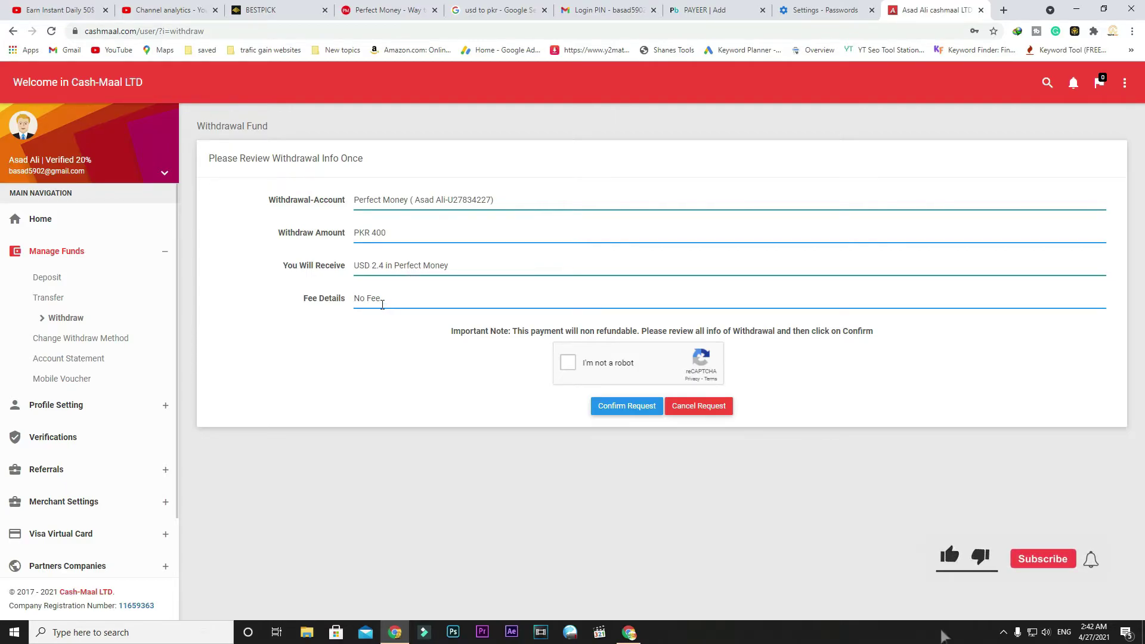
Step: Pass the robot check and submit, then reselect the Amount text after the invalid PIN error
left_click(570, 365)
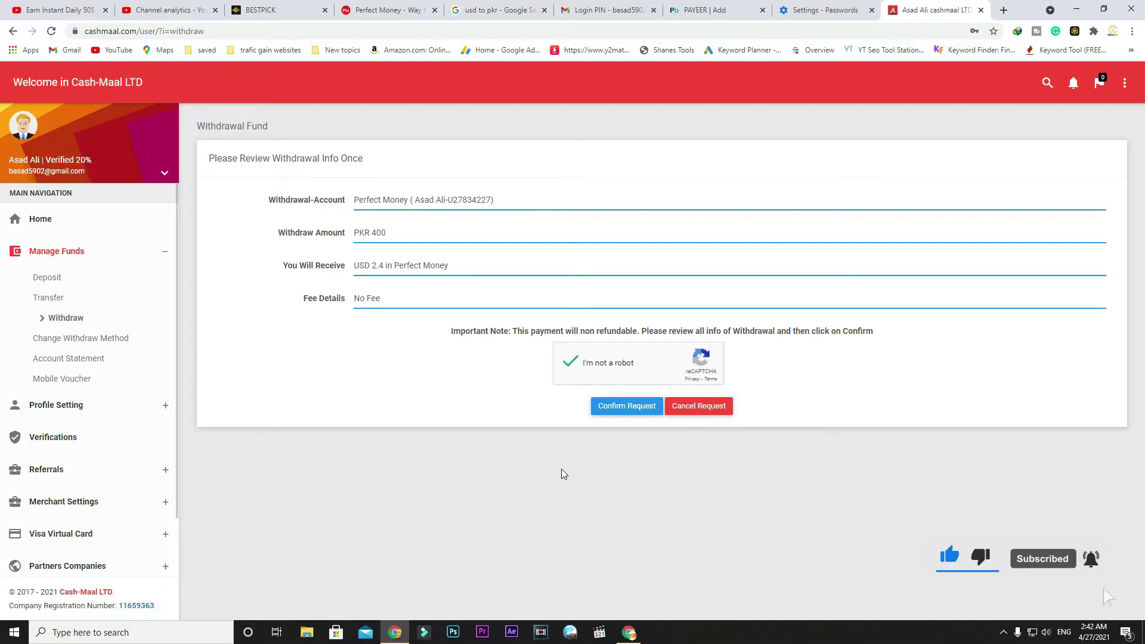
left_click(635, 411)
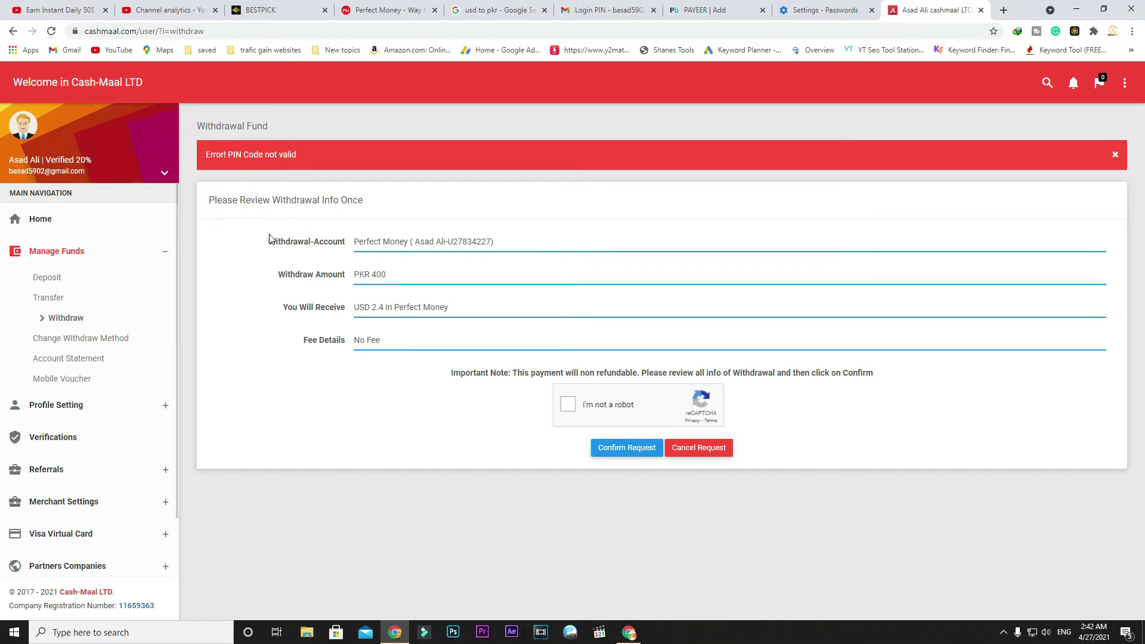
scroll(71, 456, "down", 1)
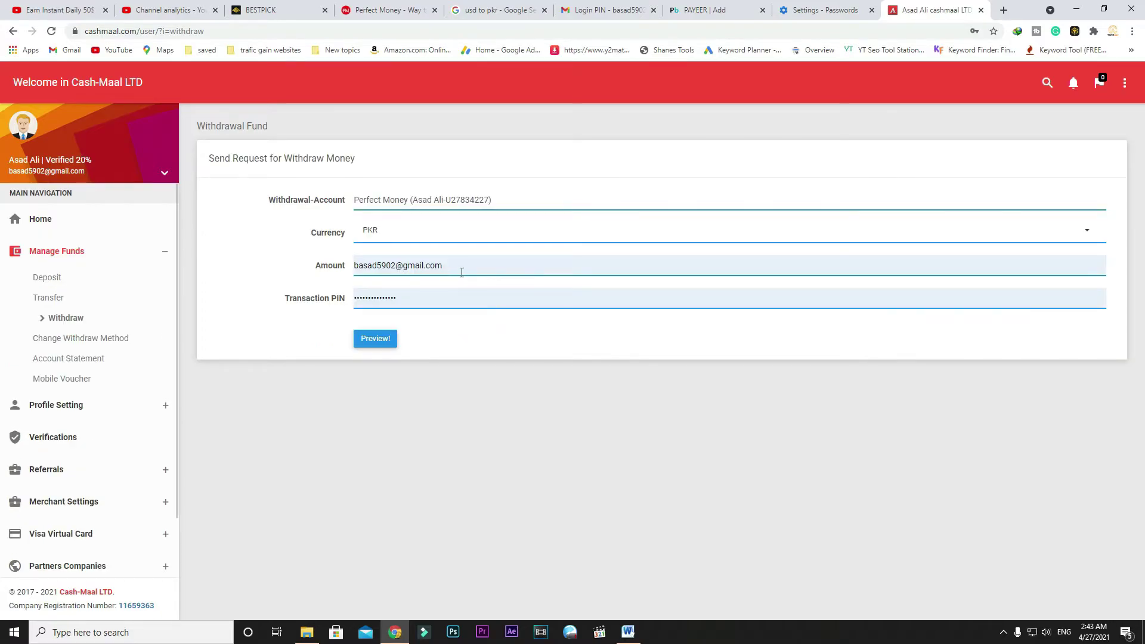
left_click_drag(462, 272, 329, 270)
Step: Enter 400 as the withdrawal amount and retype the correct transaction PIN
type("400")
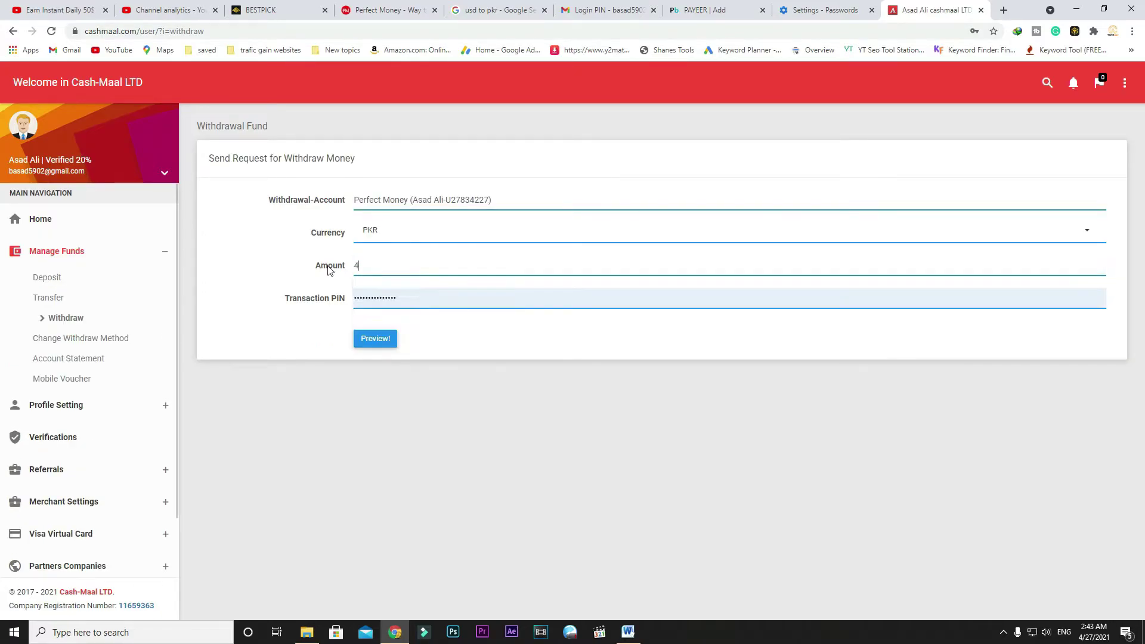
left_click(410, 299)
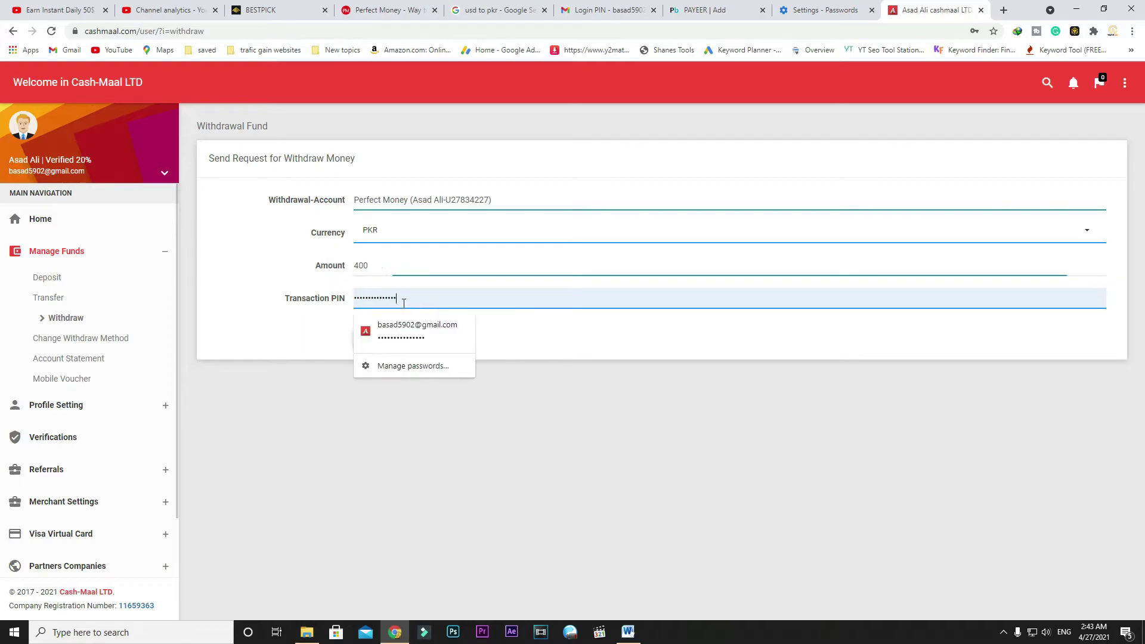
left_click_drag(409, 299, 315, 303)
type("••")
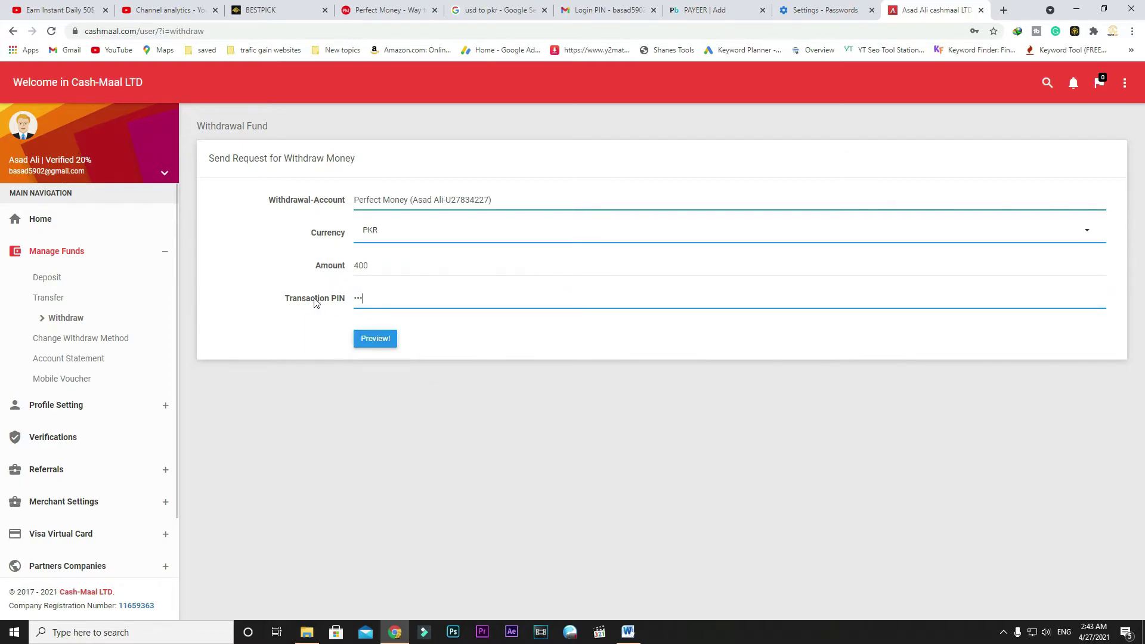
Step: Preview the withdrawal, pass the robot check, and confirm the request
left_click(382, 340)
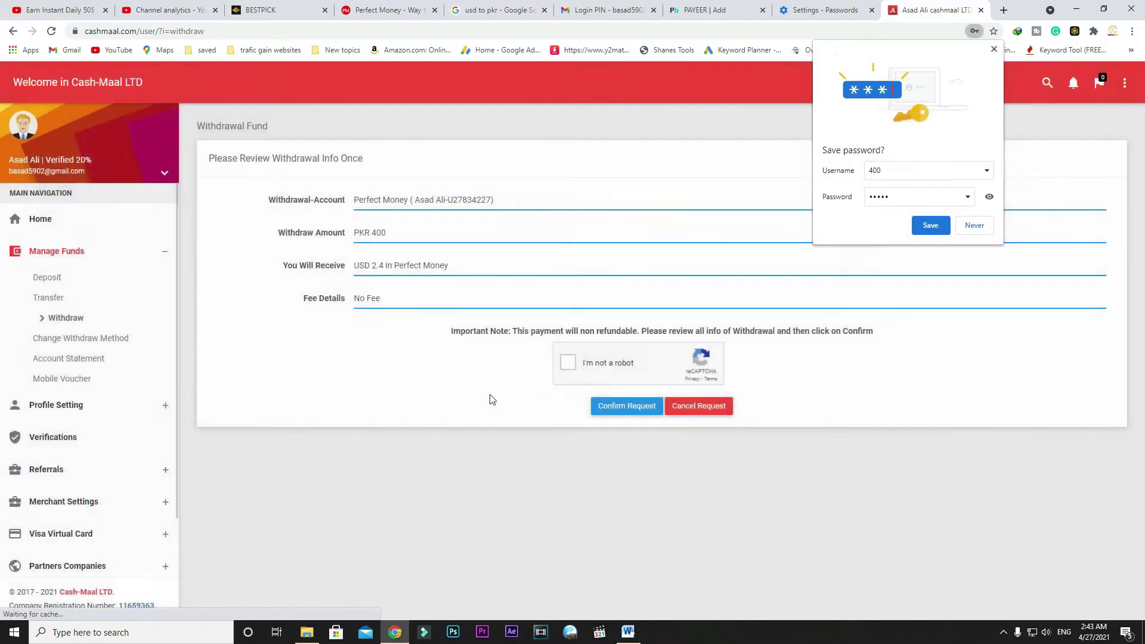
left_click(568, 365)
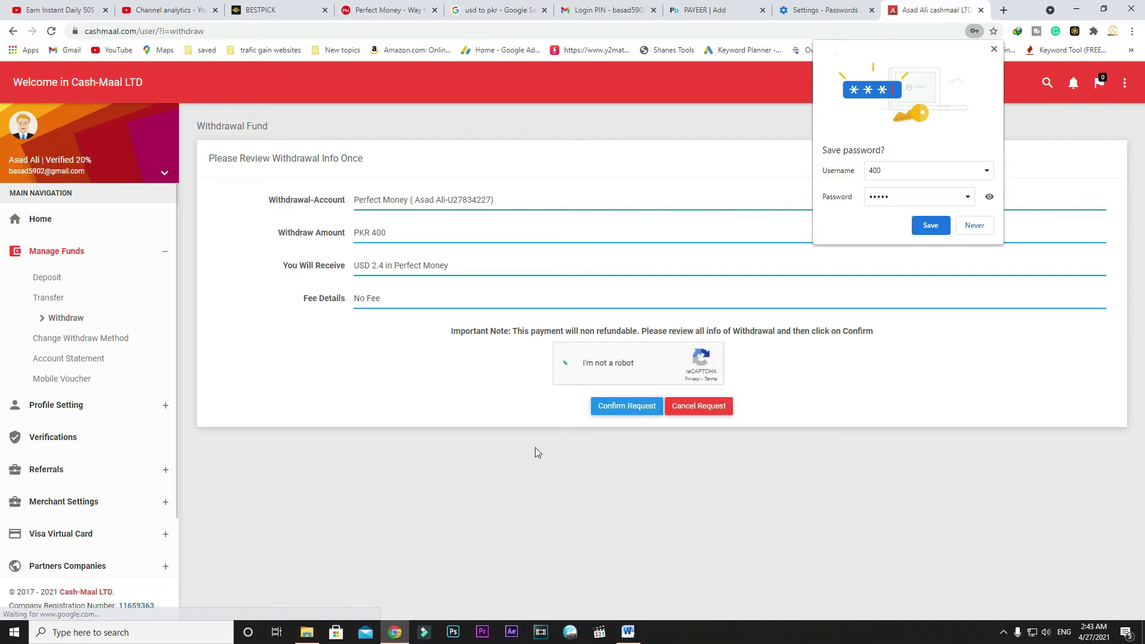
left_click(628, 408)
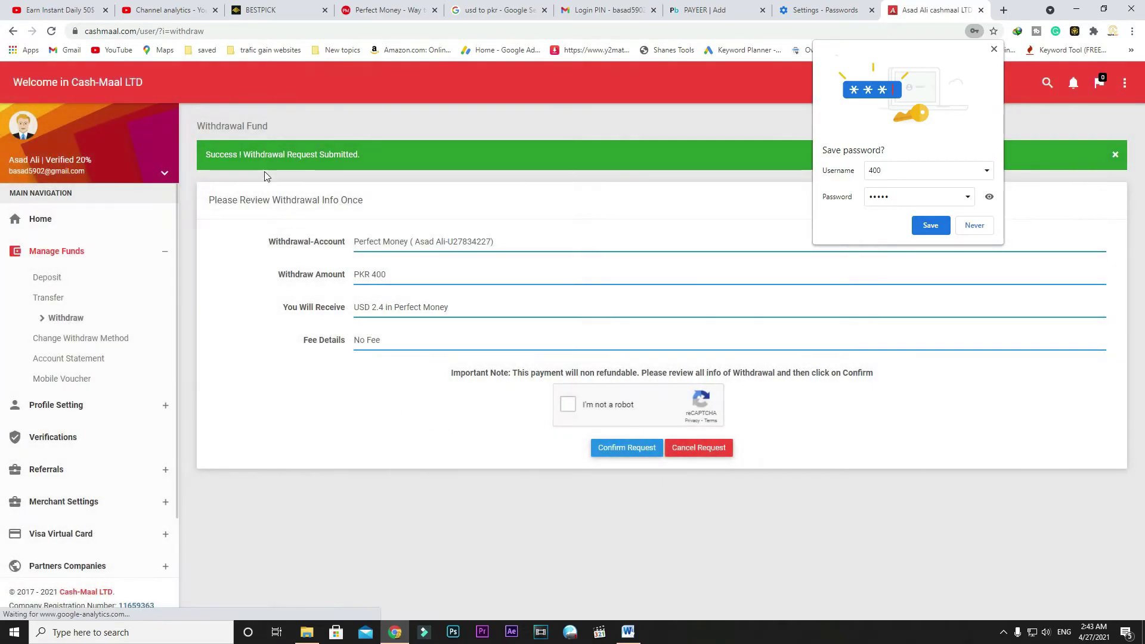
Step: Dismiss the save-password prompt, reload the dashboard to see the withdrawal completed, and switch to Perfect Money
left_click(993, 49)
left_click(67, 225)
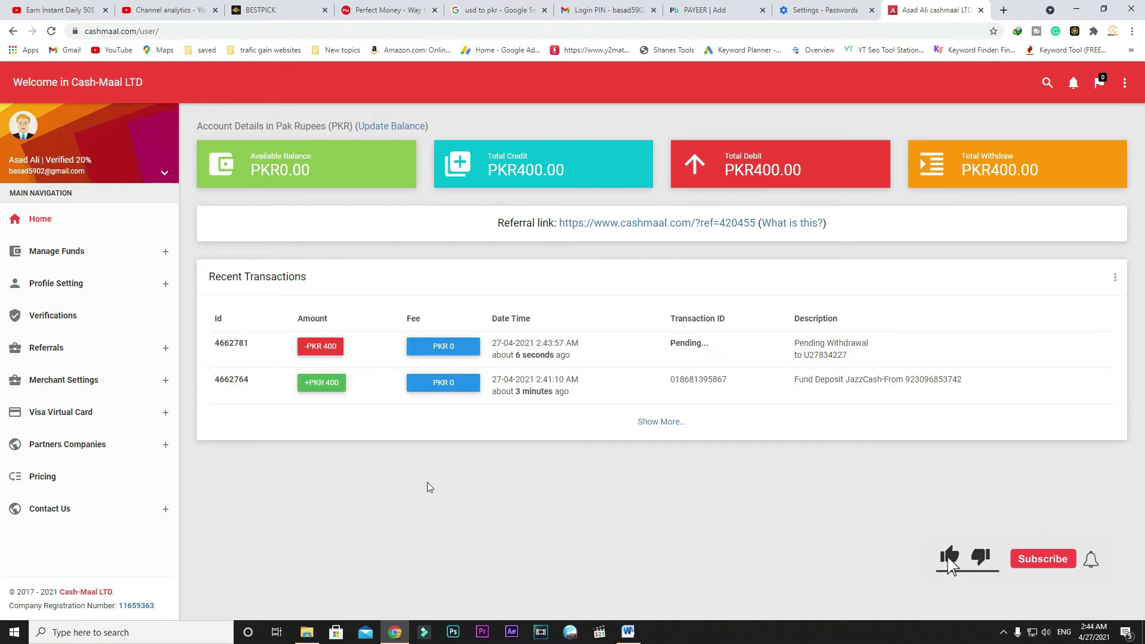
left_click(52, 31)
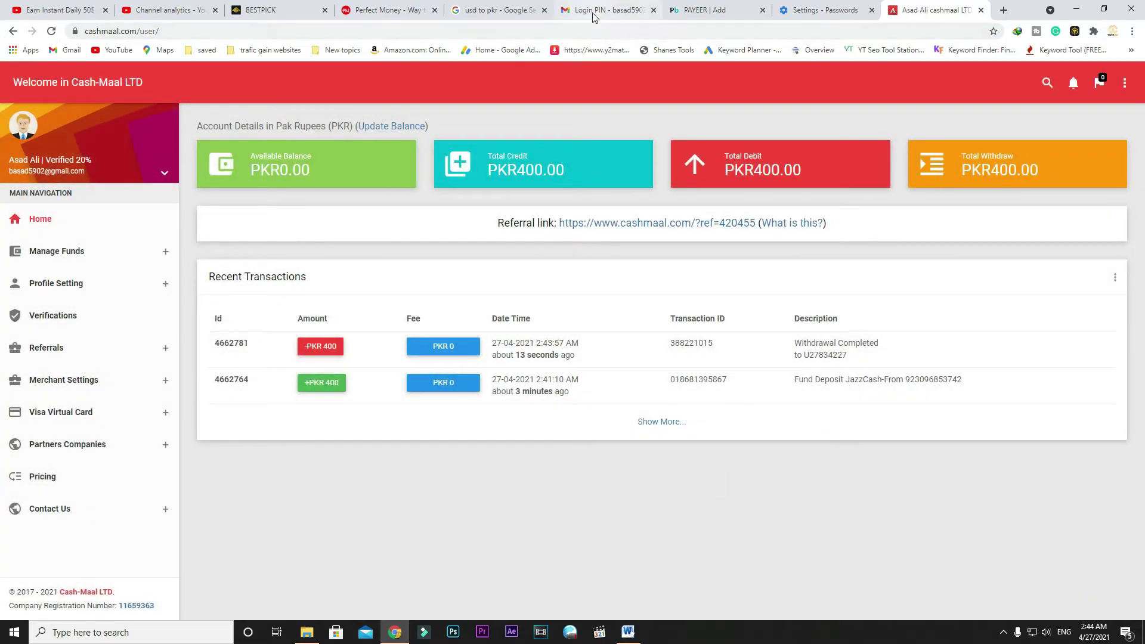
left_click(387, 11)
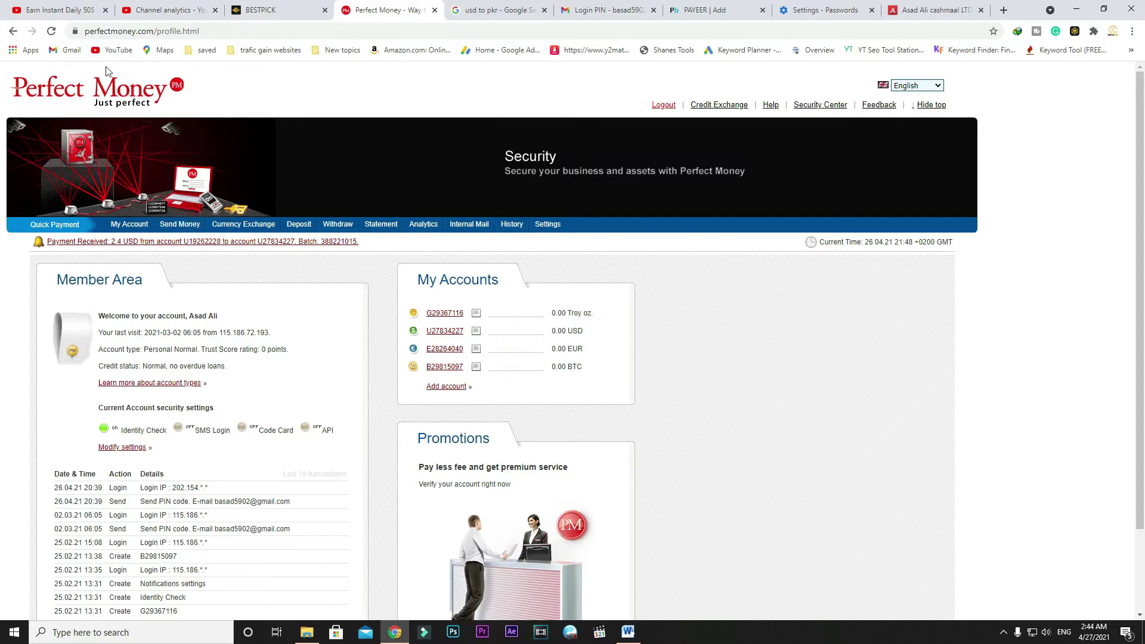
Step: Reload Perfect Money and highlight the newly received 2.4 USD balance
left_click(52, 32)
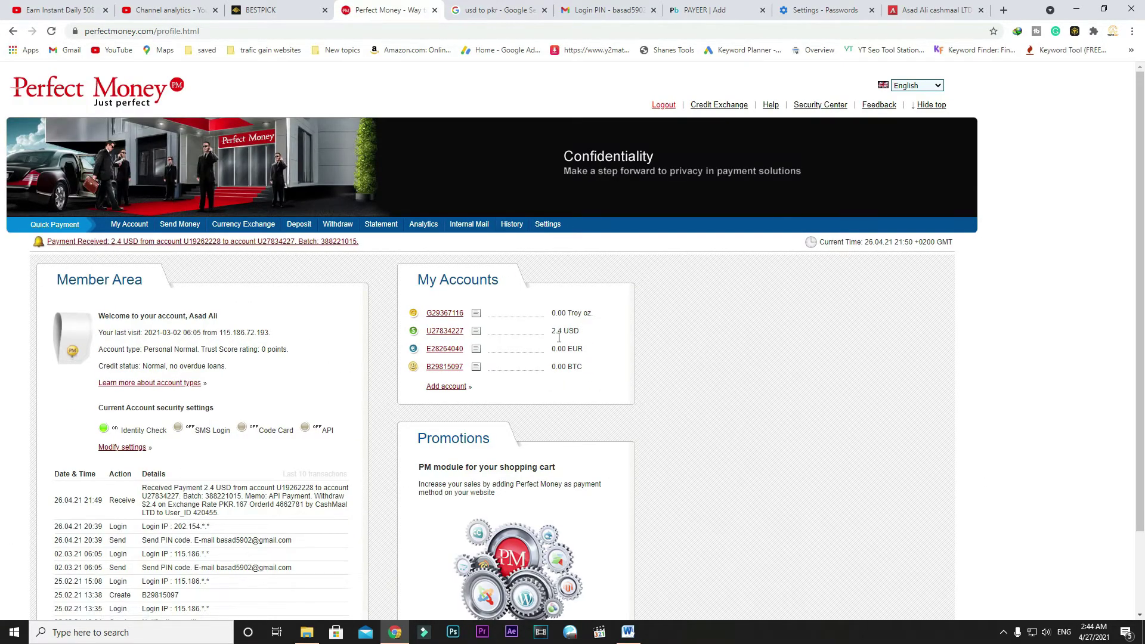
left_click(608, 349)
double_click(558, 337)
left_click(936, 10)
Step: Search 'usd to pkr', convert 2.4 USD to 369.74 PKR, then return to Cash-Maal
left_click(1004, 10)
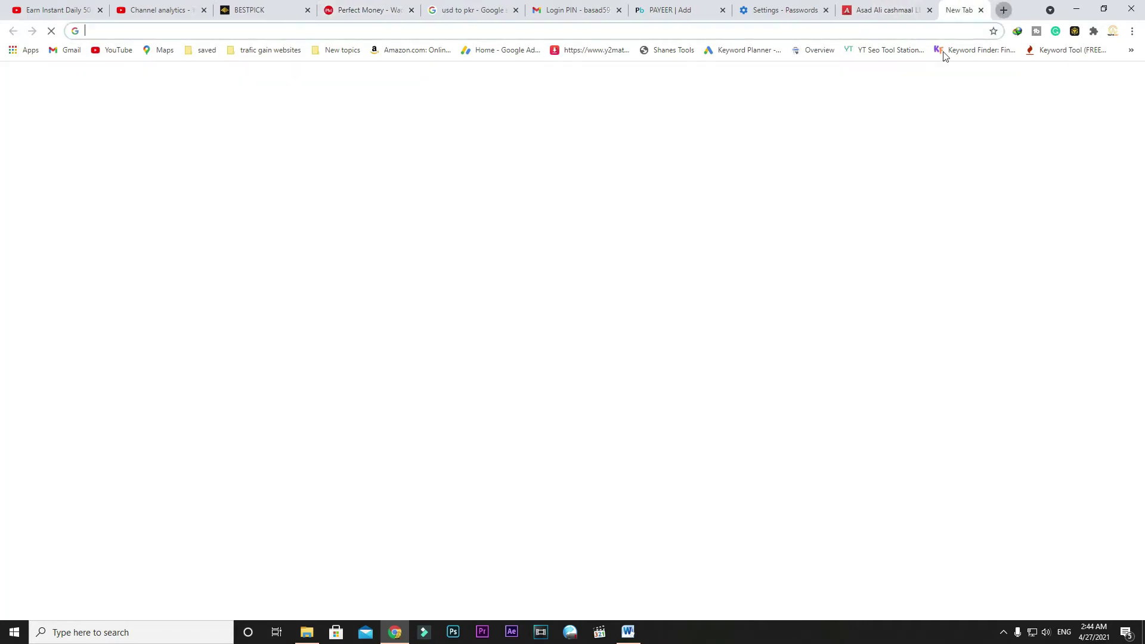
type("usd to pkr")
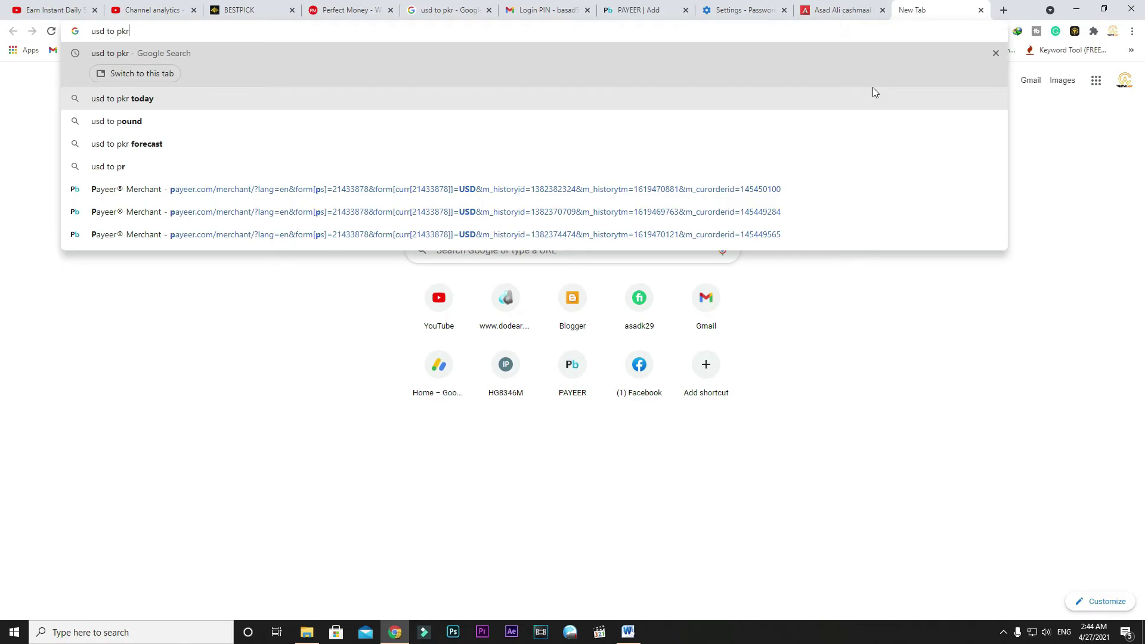
key("Return")
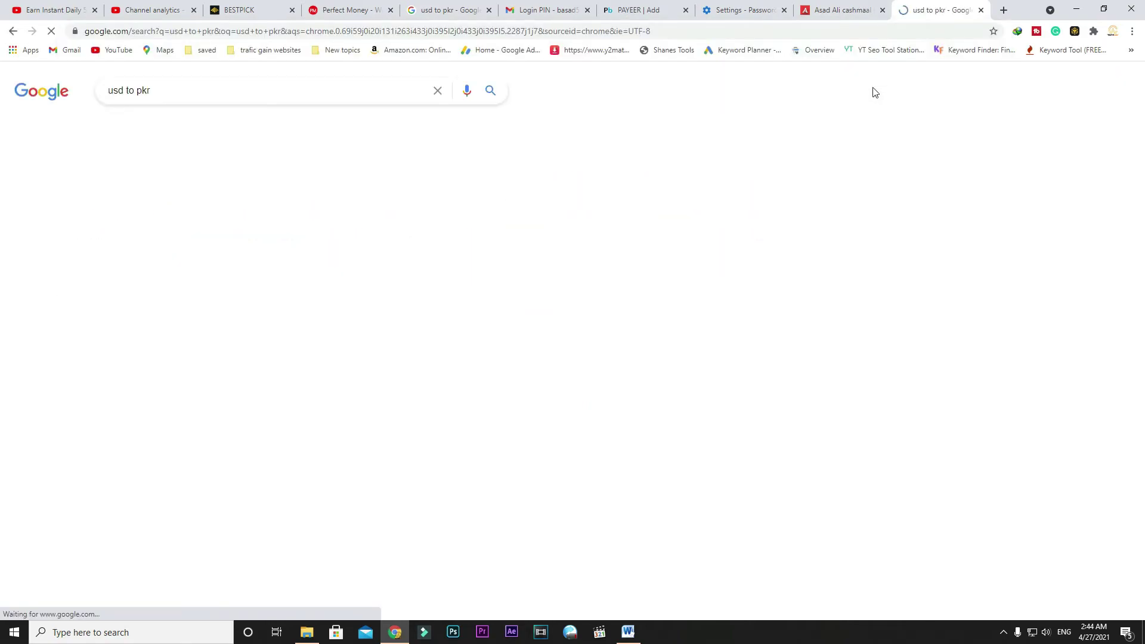
double_click(118, 274)
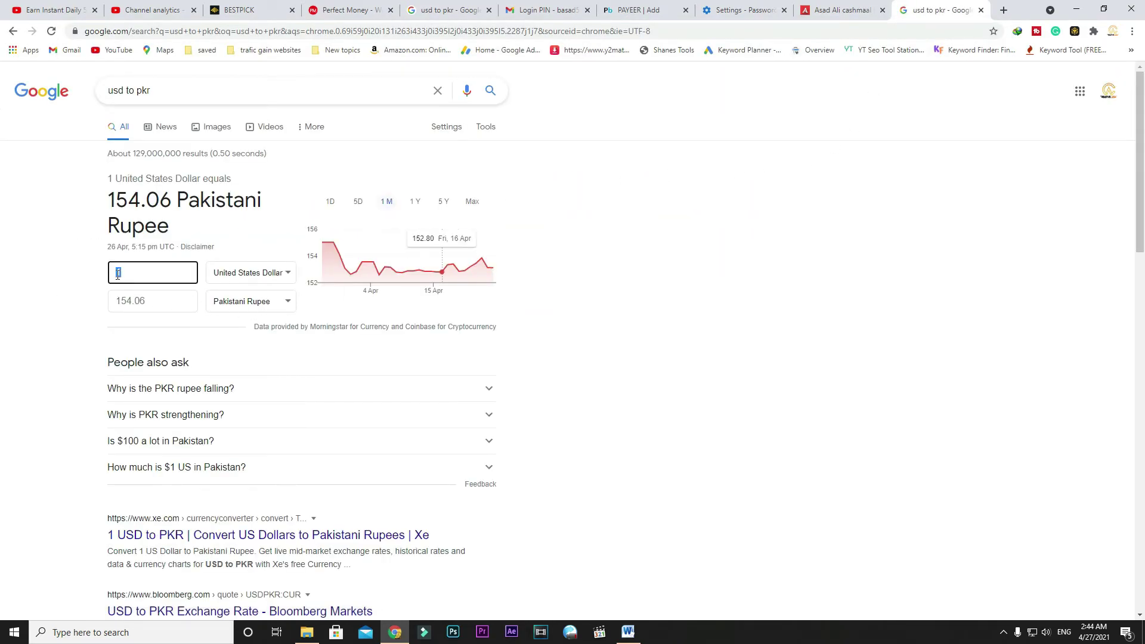
type("2.4")
left_click_drag(116, 306, 146, 306)
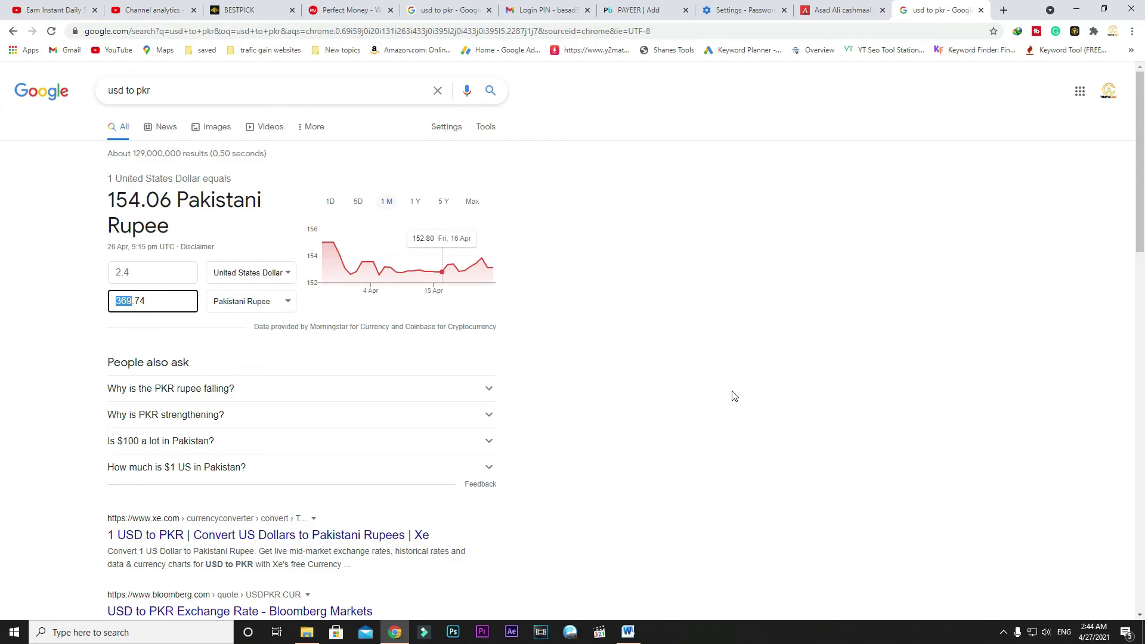
left_click(851, 5)
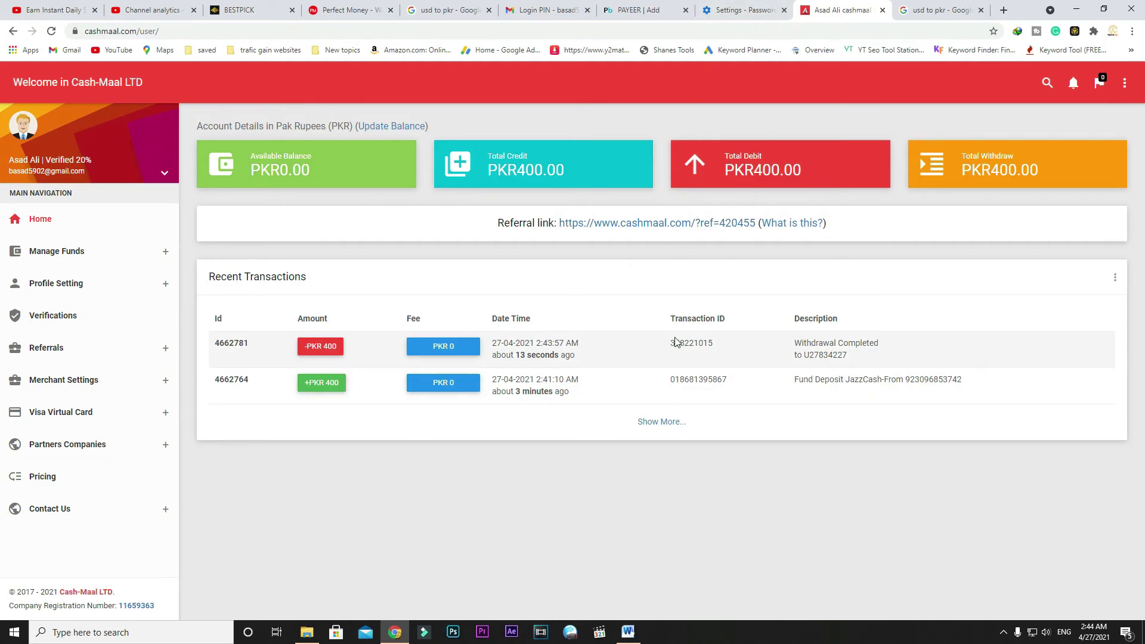
Step: Close the PAYEER tab so the Cash-Maal dashboard shows PKR 0.00 after the withdrawal
left_click(686, 11)
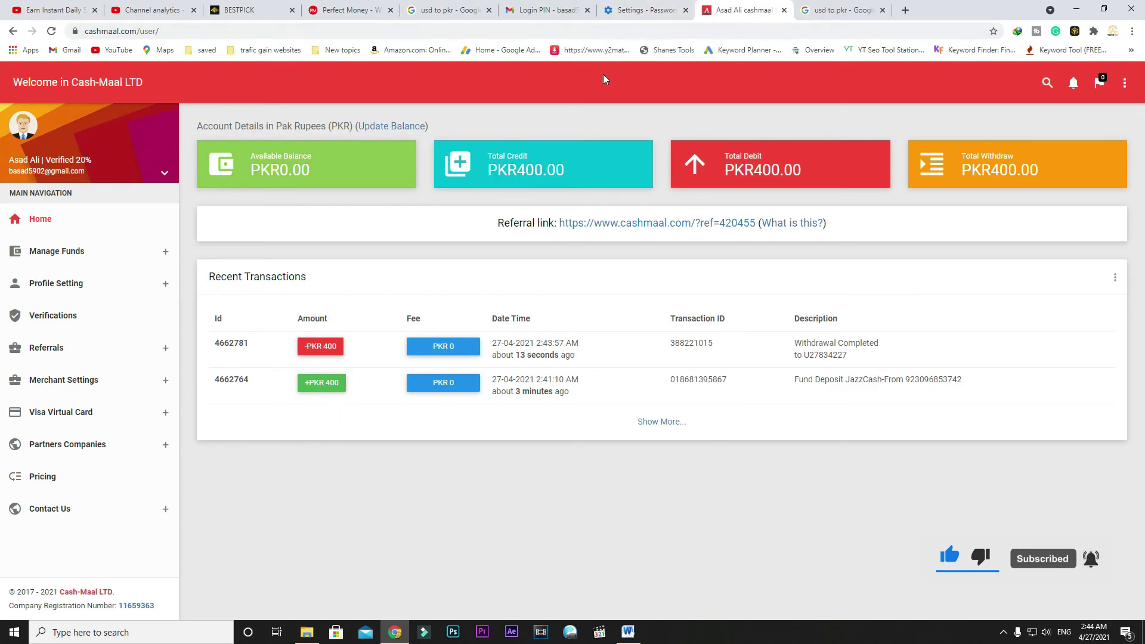